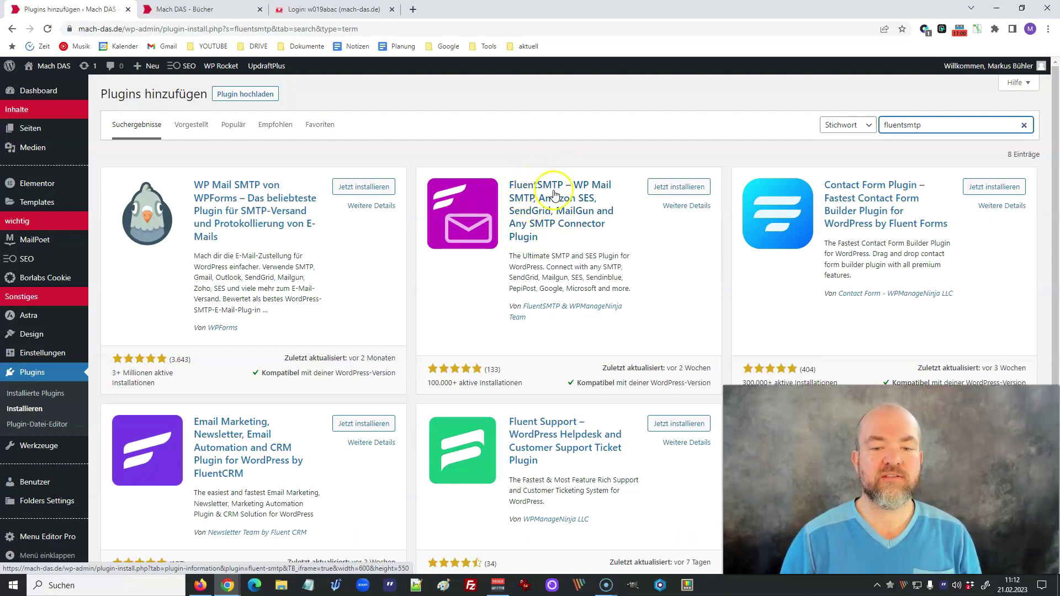
# - Install the FluentSMTP plugin and activate it once installation finishes
pyautogui.click(677, 191)
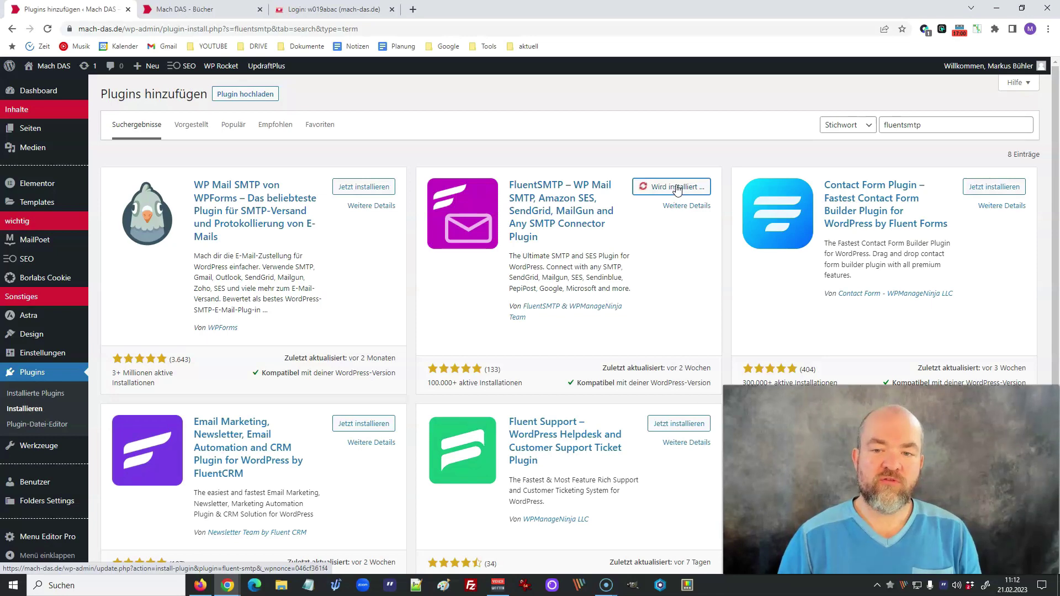
pyautogui.click(680, 190)
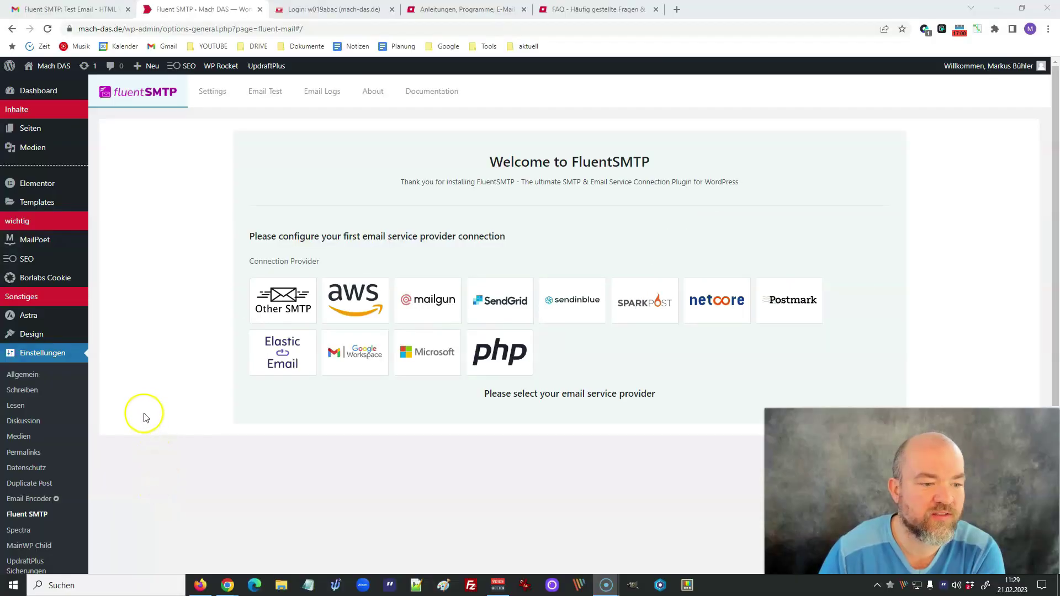
# - Go to the Fluent SMTP settings and pick Other SMTP as the connection provider
pyautogui.scroll(-3, 154, 386)
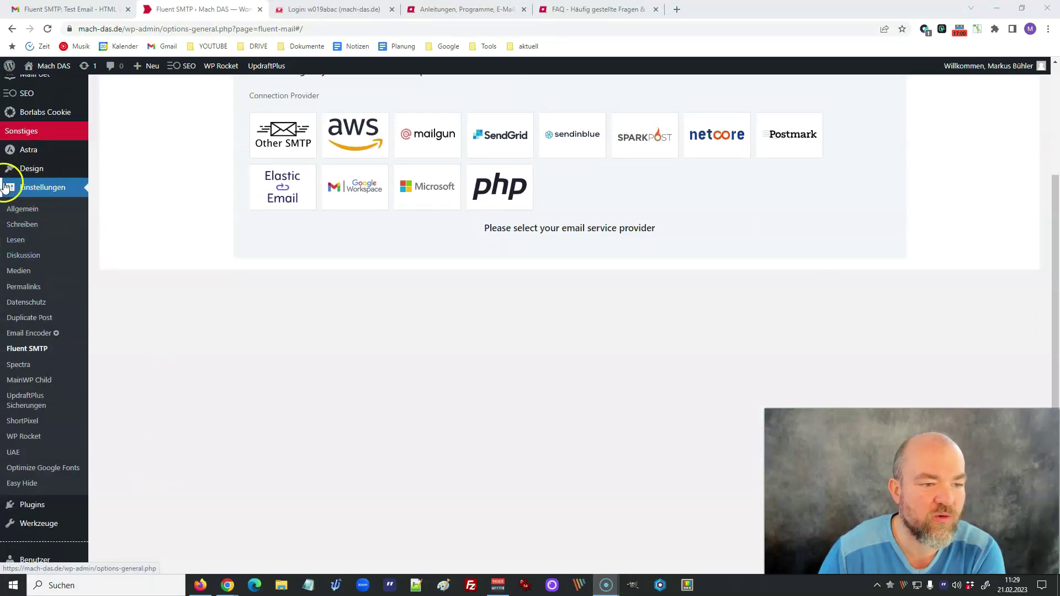
pyautogui.click(32, 350)
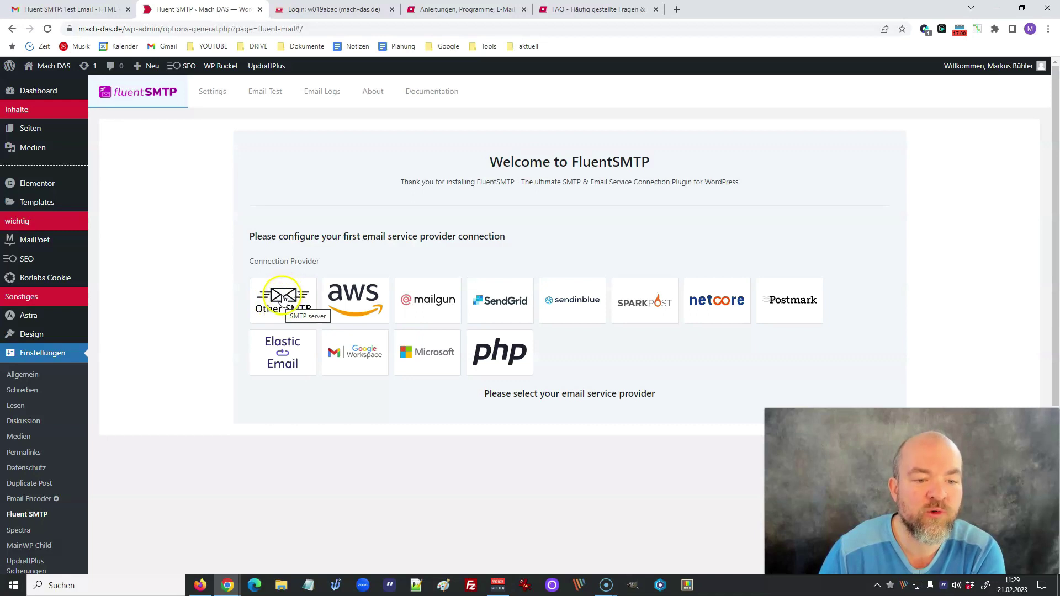
pyautogui.click(282, 300)
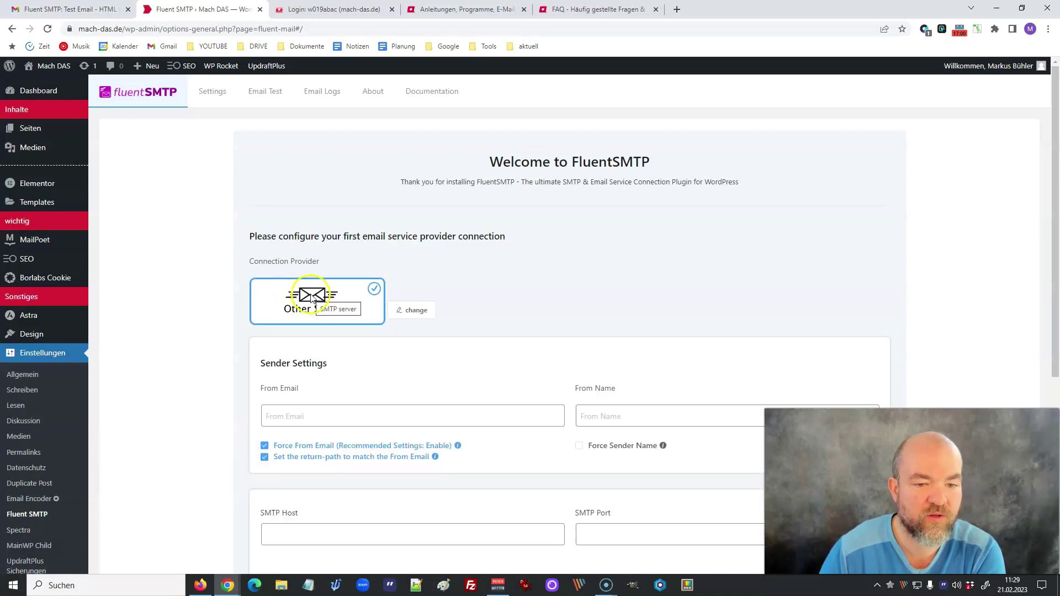
# - Fill in the From Email with the site's address and the From Name with the sender's name
pyautogui.click(332, 10)
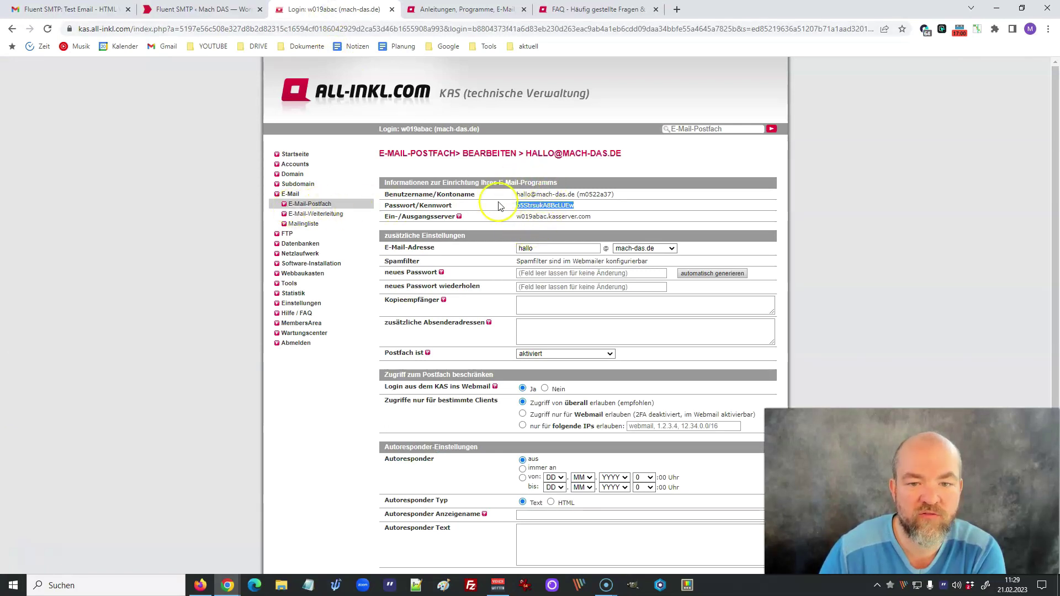
pyautogui.click(205, 9)
pyautogui.scroll(-3, 320, 365)
pyautogui.click(305, 249)
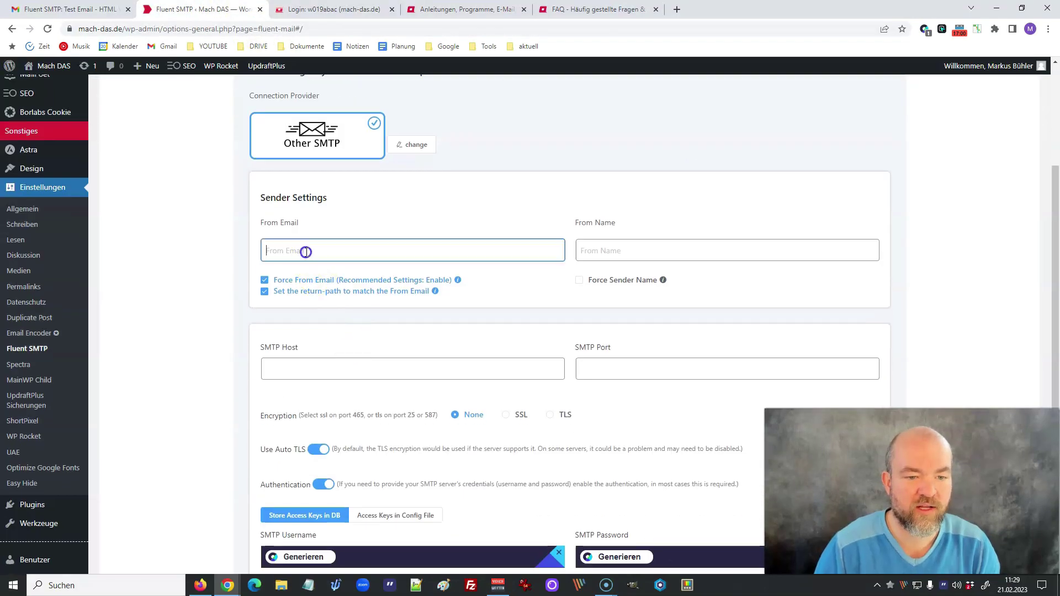
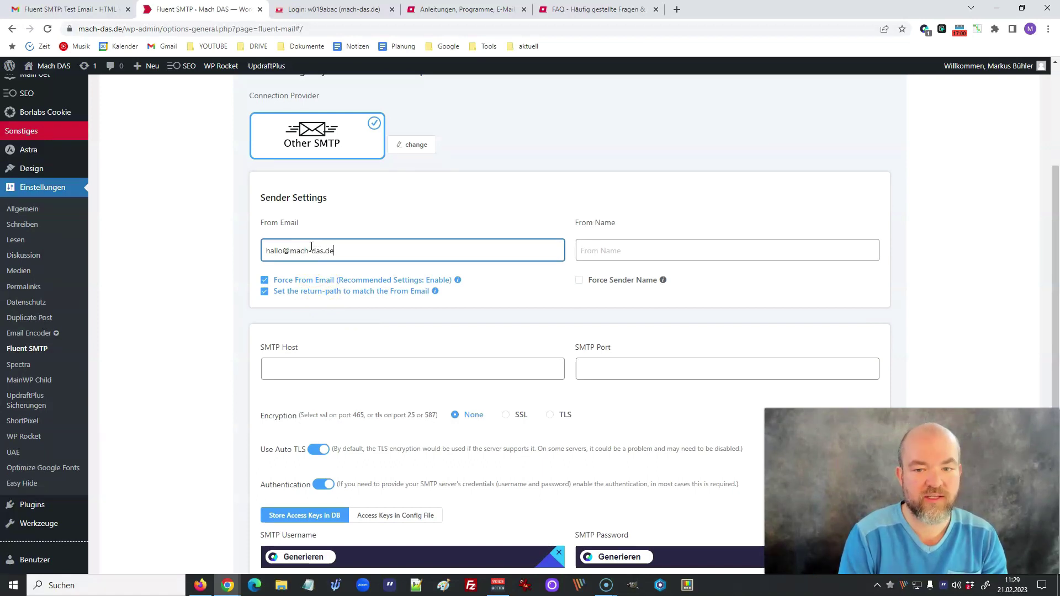
pyautogui.press('Tab')
pyautogui.click(613, 245)
pyautogui.write('M')
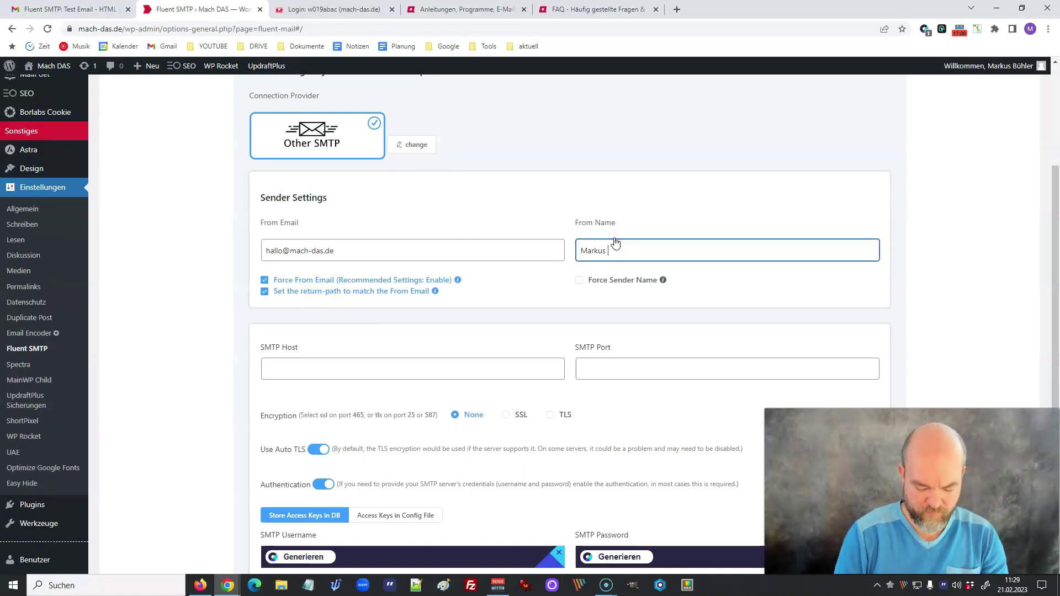
pyautogui.write('arkus | mach-das.de')
# - Copy the All-Inkl outgoing mail server name and paste it into SMTP Host
pyautogui.click(365, 377)
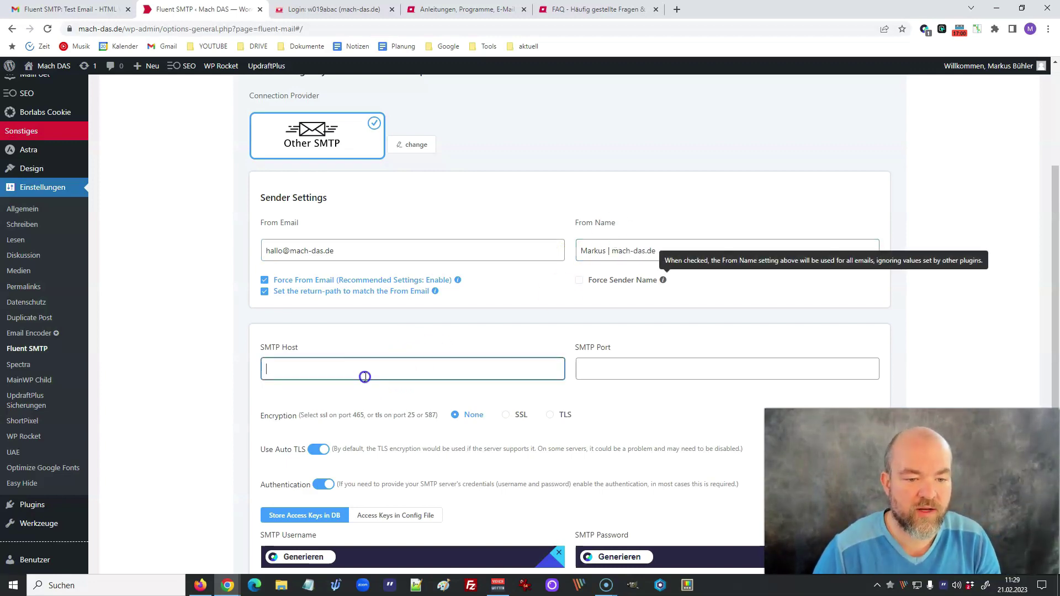
pyautogui.click(311, 10)
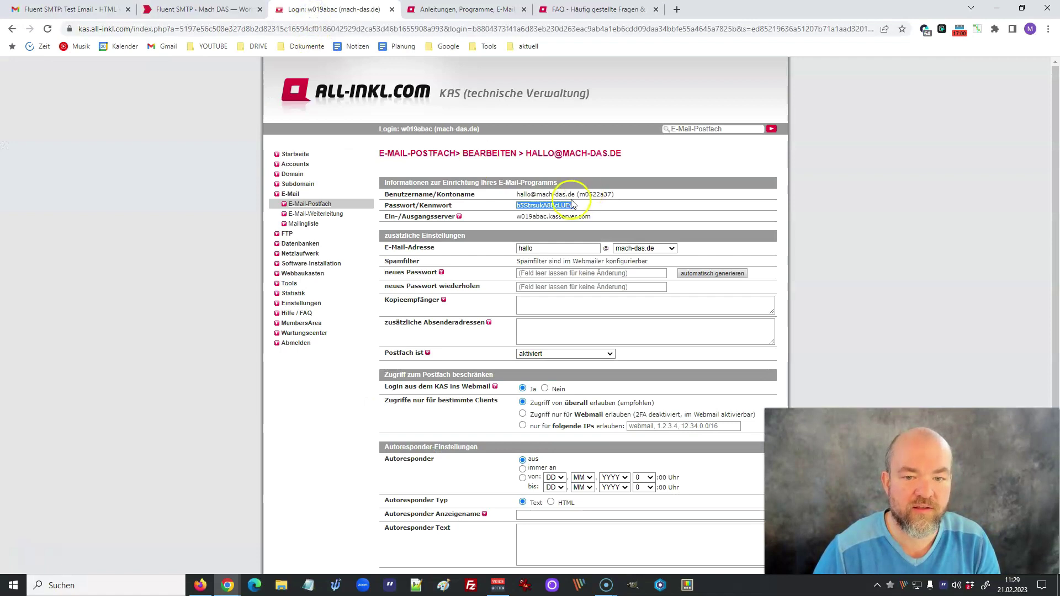
pyautogui.moveTo(517, 219); pyautogui.dragTo(594, 219)
pyautogui.hotkey('ctrl', 'c')
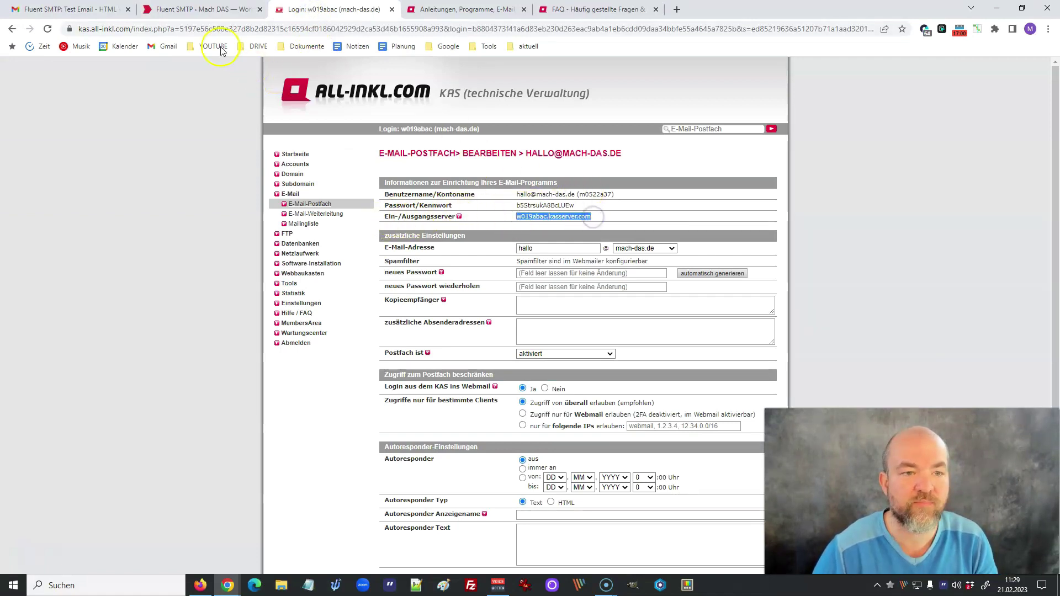
pyautogui.click(194, 9)
pyautogui.click(285, 367)
pyautogui.hotkey('ctrl', 'v')
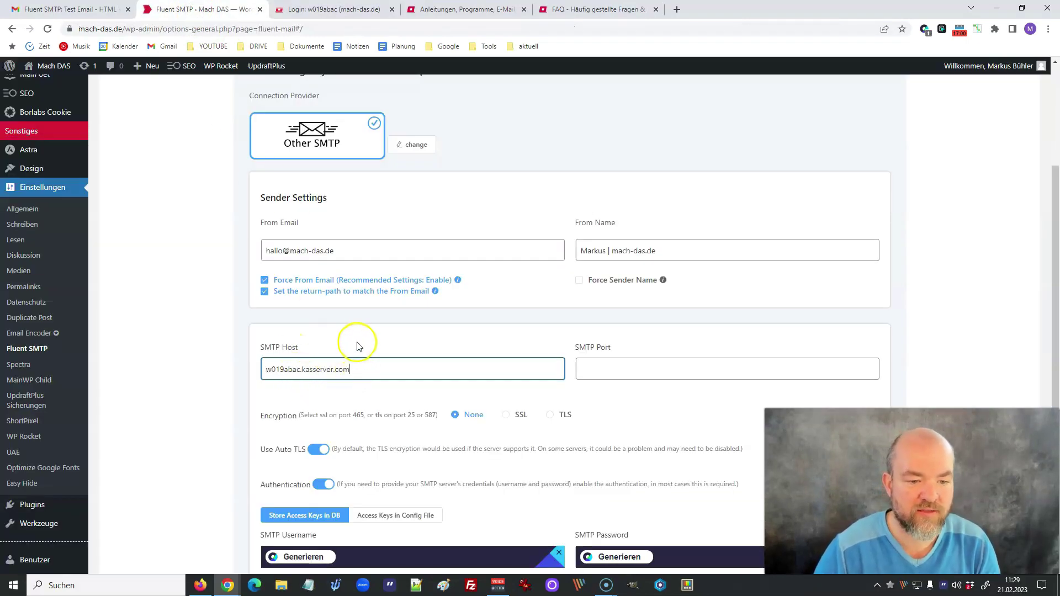
pyautogui.click(600, 368)
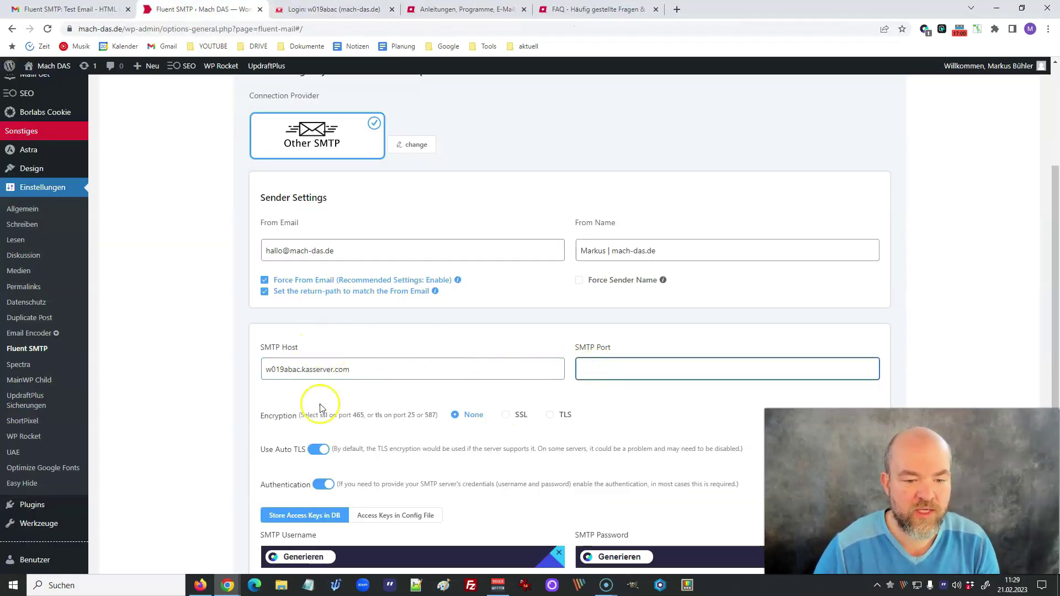
# - Choose SSL encryption and set the SMTP port to 465
pyautogui.click(507, 416)
pyautogui.click(595, 369)
pyautogui.click(596, 369)
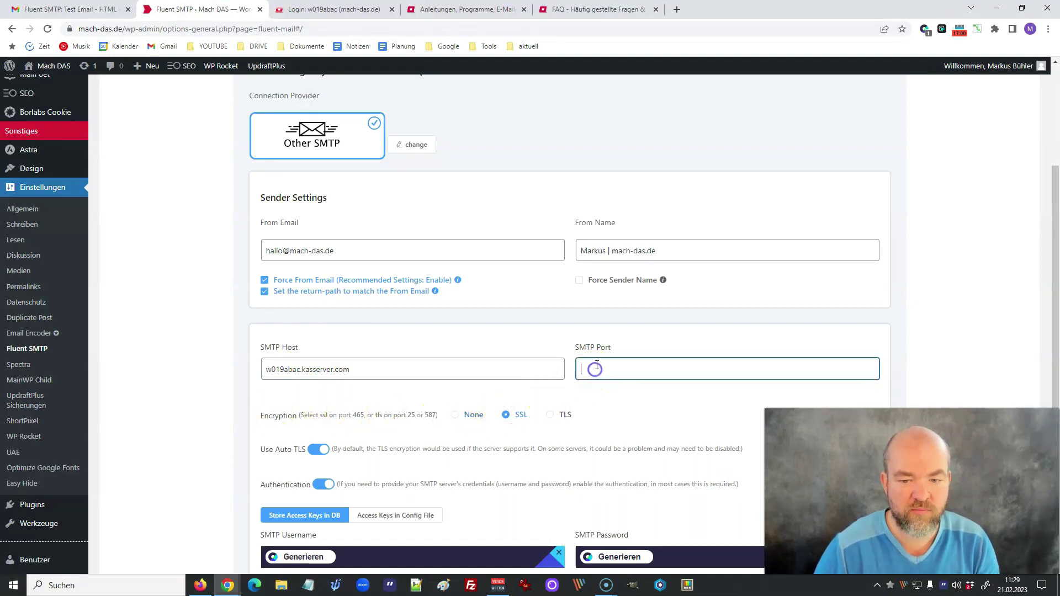
pyautogui.write('465')
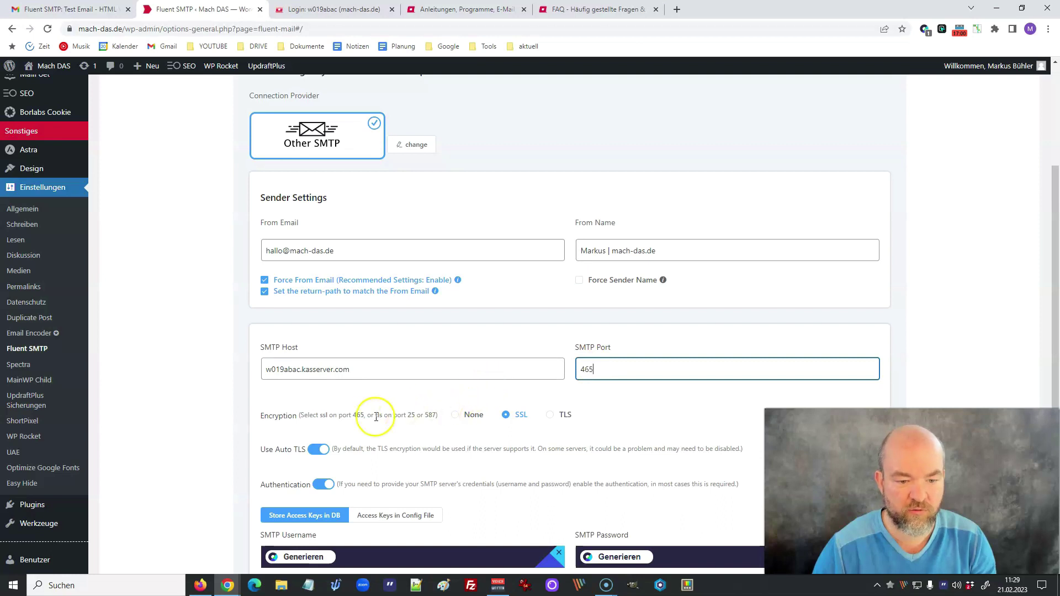
pyautogui.moveTo(322, 416); pyautogui.dragTo(361, 416)
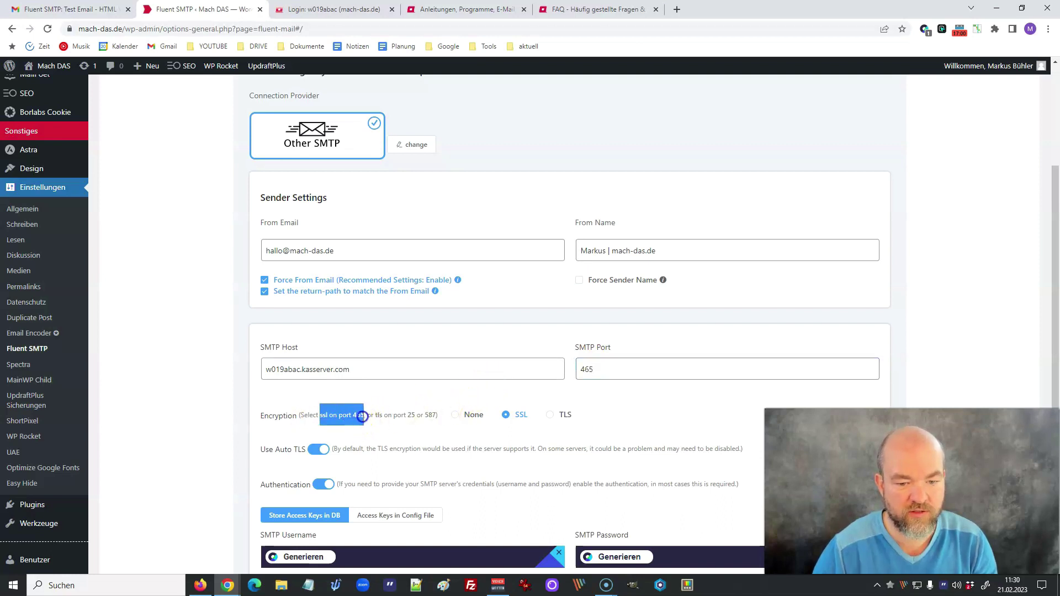
pyautogui.click(473, 386)
pyautogui.scroll(-3, 525, 367)
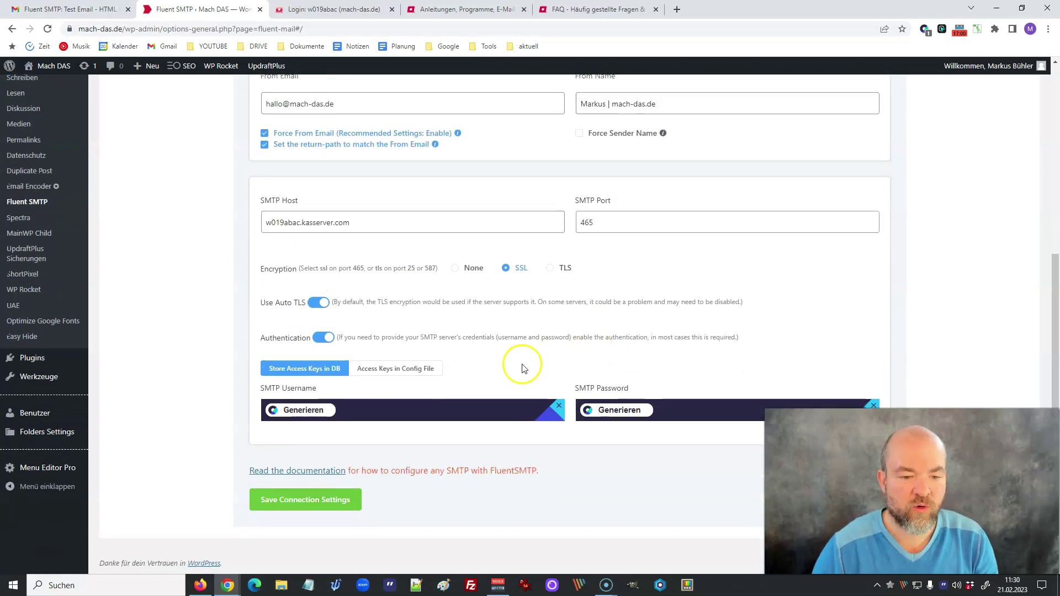
pyautogui.click(556, 405)
# - Copy the mailbox login from the All-Inkl KAS panel into SMTP Username
pyautogui.click(340, 412)
pyautogui.click(298, 9)
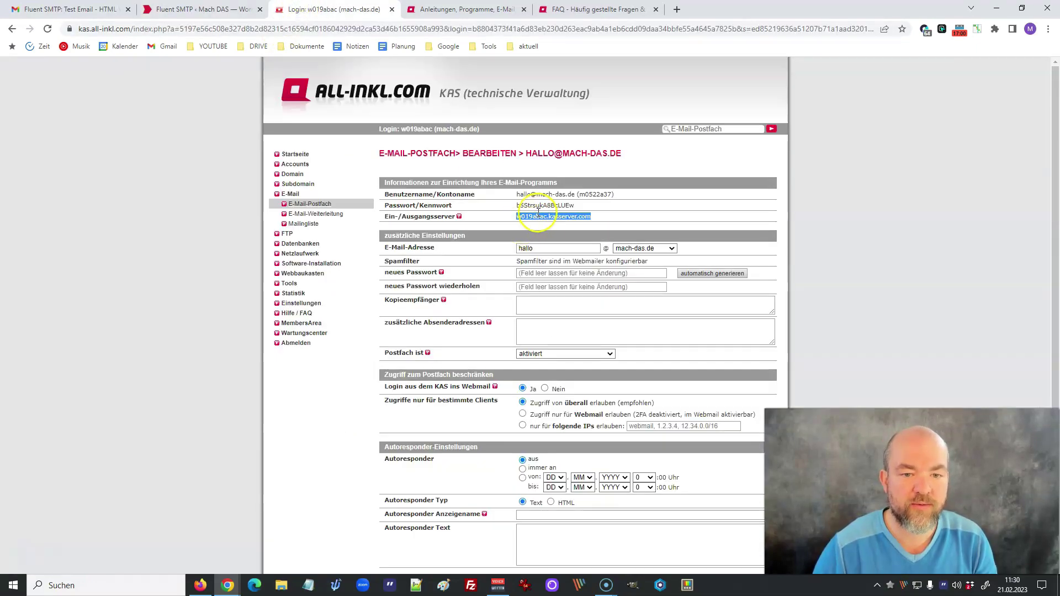
pyautogui.moveTo(576, 195); pyautogui.dragTo(517, 195)
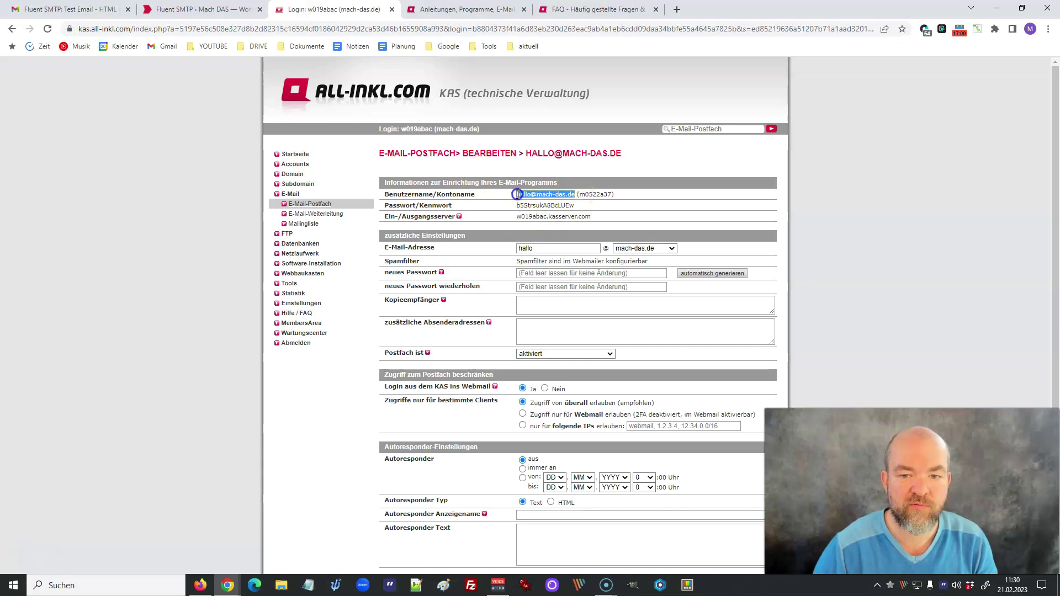
pyautogui.hotkey('ctrl', 'c')
pyautogui.click(207, 10)
pyautogui.hotkey('ctrl', 'v')
# - Paste the mailbox password from KAS into SMTP Password and save the connection settings
pyautogui.click(337, 9)
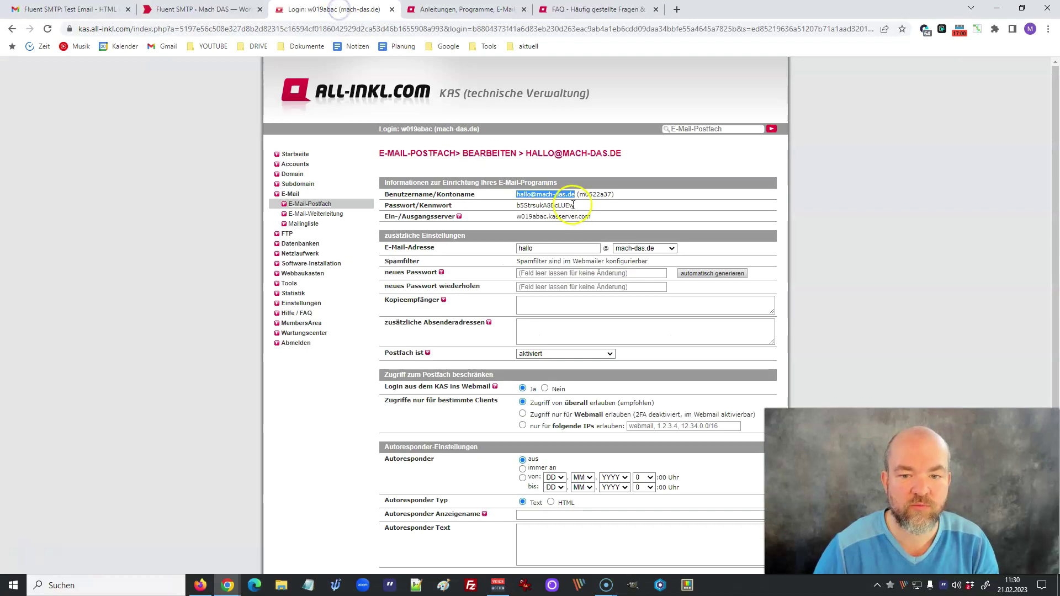
pyautogui.moveTo(573, 206); pyautogui.dragTo(545, 208)
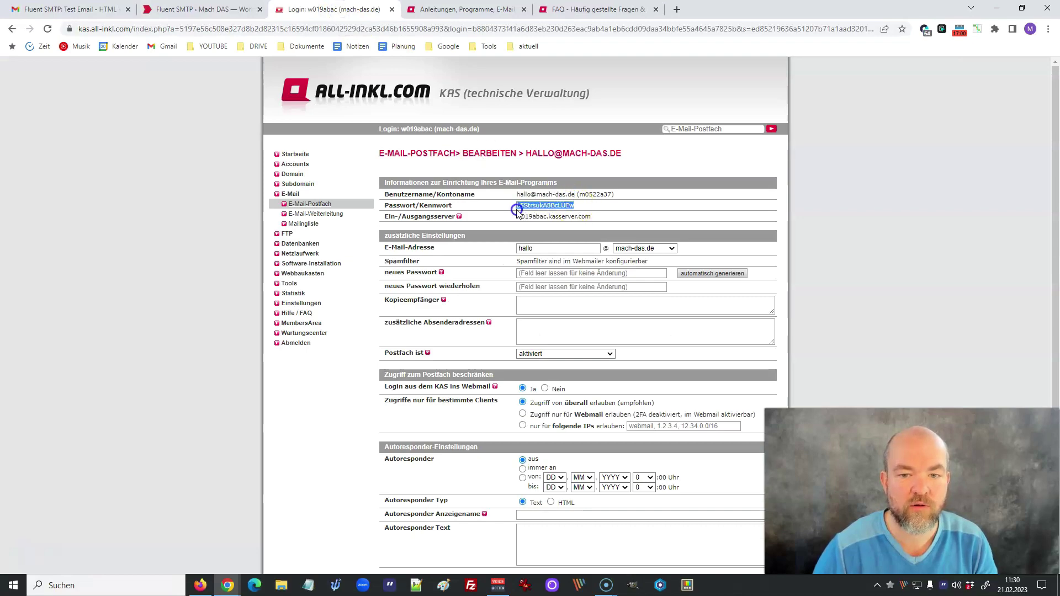
pyautogui.hotkey('ctrl', 'c')
pyautogui.click(208, 9)
pyautogui.click(591, 409)
pyautogui.hotkey('ctrl', 'v')
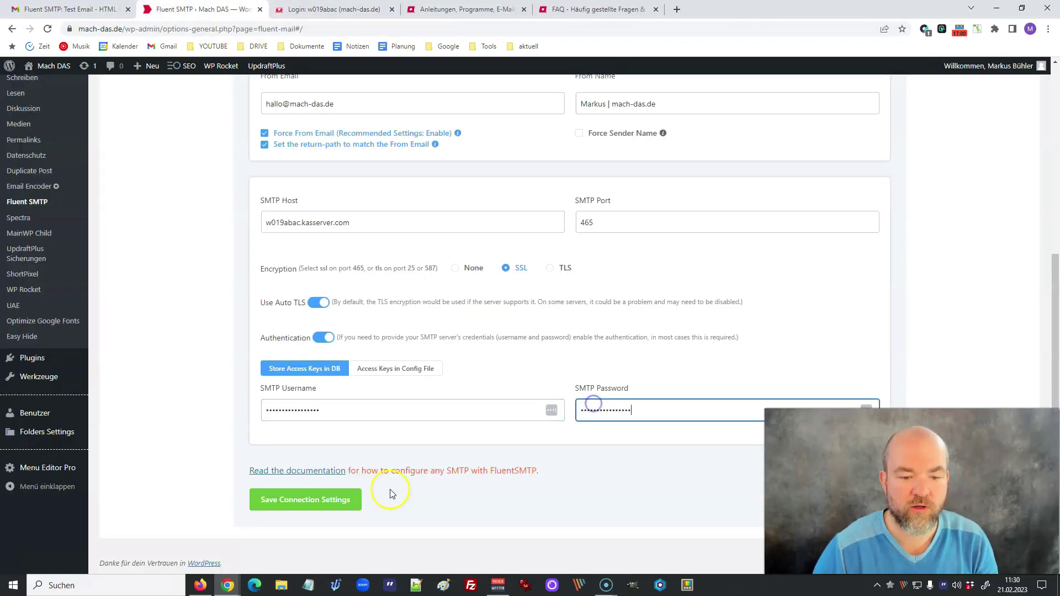
pyautogui.click(327, 502)
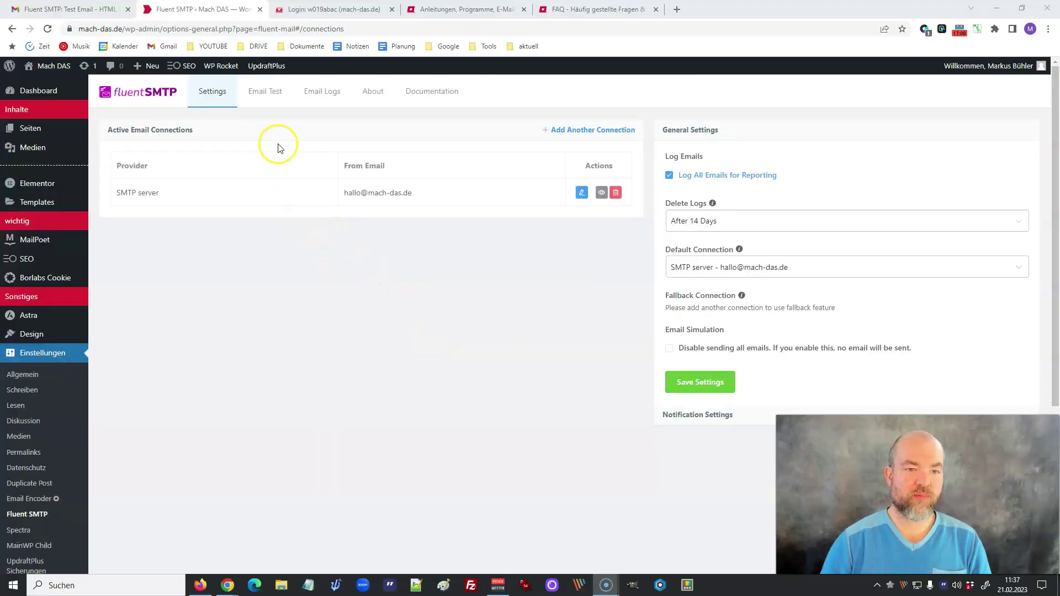
# - Send a test email from the site mailbox address via the Email Test tab
pyautogui.click(268, 94)
pyautogui.click(196, 164)
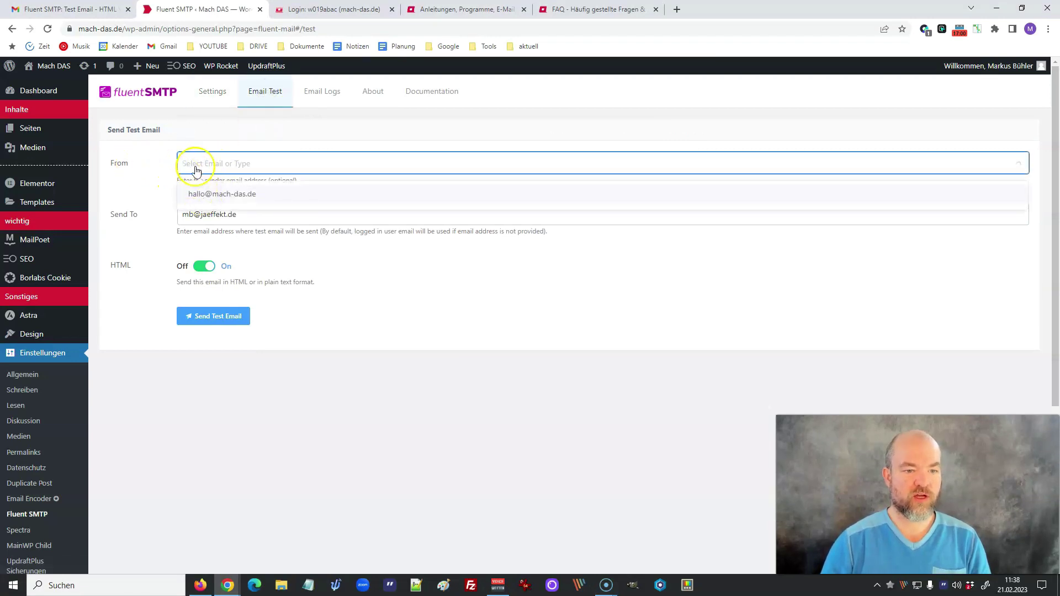
pyautogui.click(211, 197)
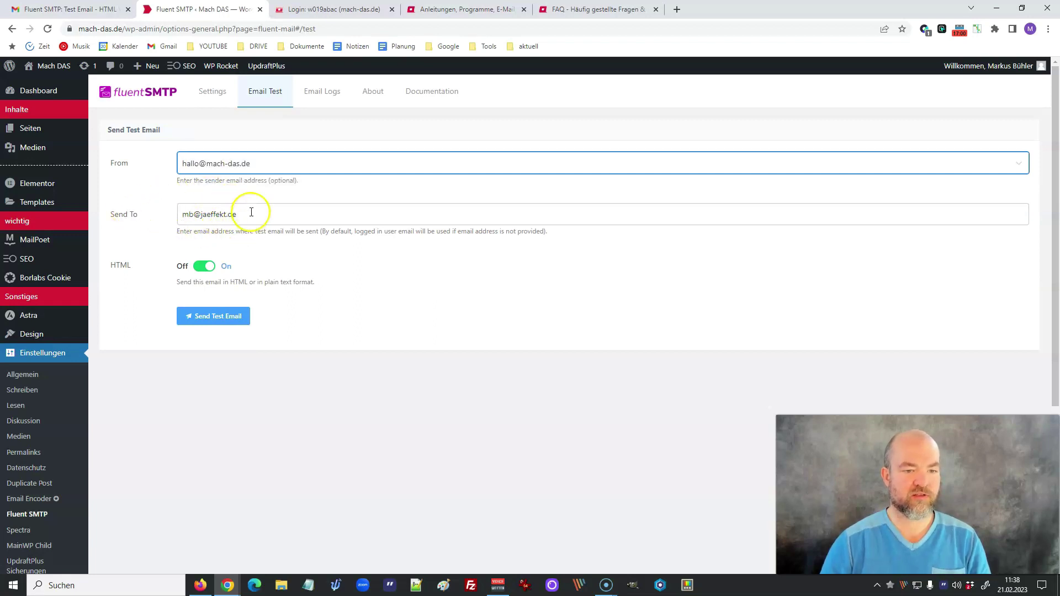
pyautogui.click(220, 318)
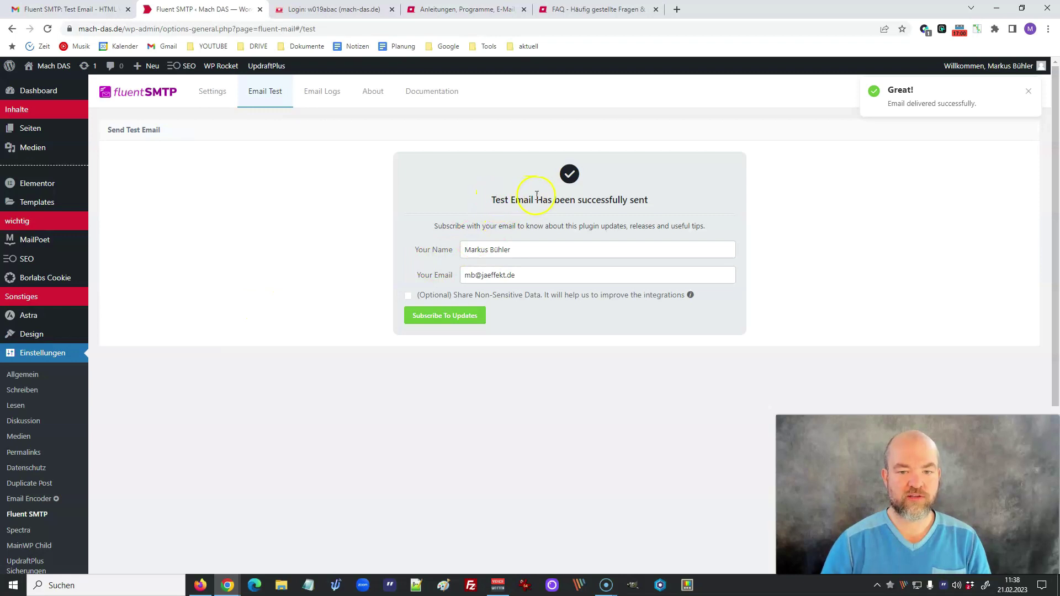
pyautogui.click(60, 9)
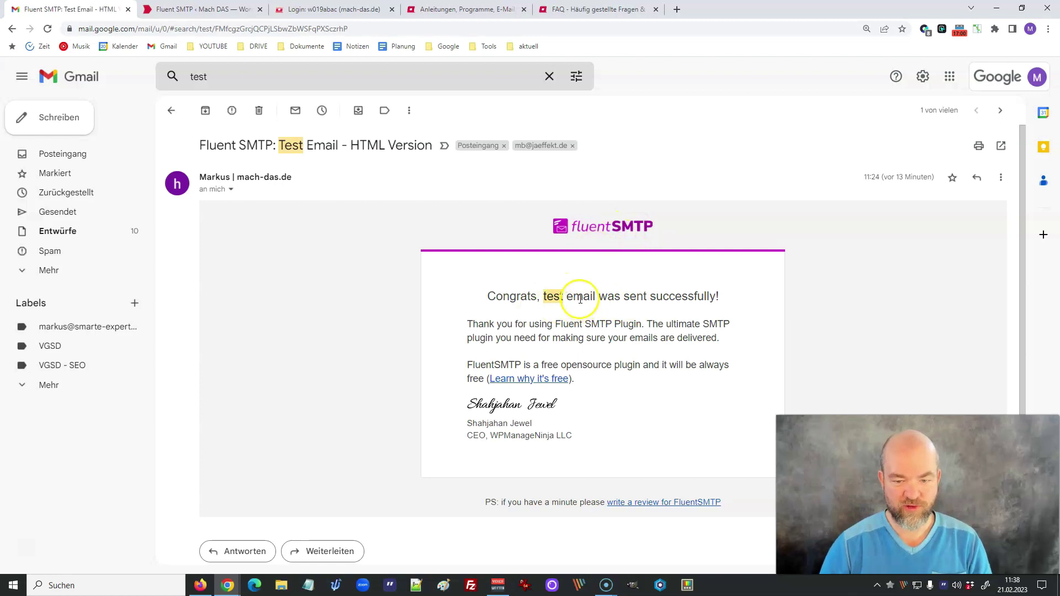
# - Check the Gmail sender details showing the domain signature and TLS encryption, then return to FluentSMTP
pyautogui.click(231, 190)
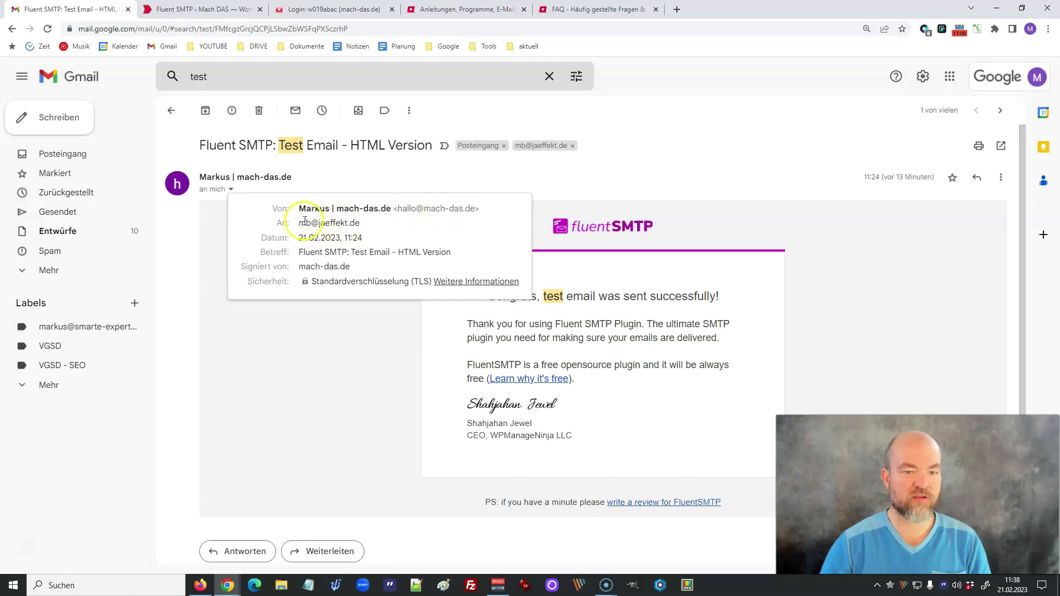
pyautogui.click(205, 230)
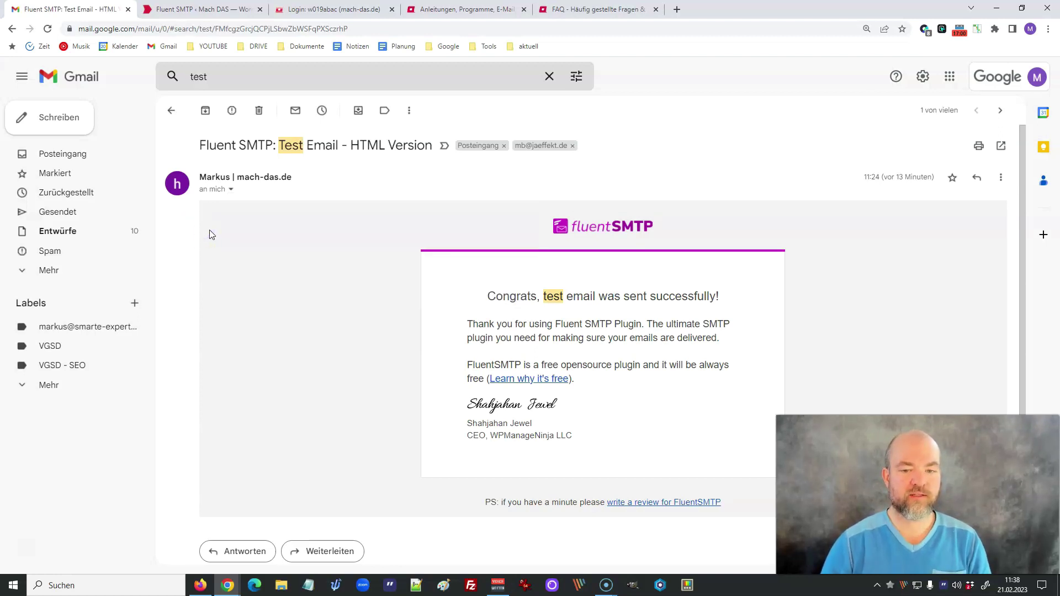
pyautogui.click(192, 11)
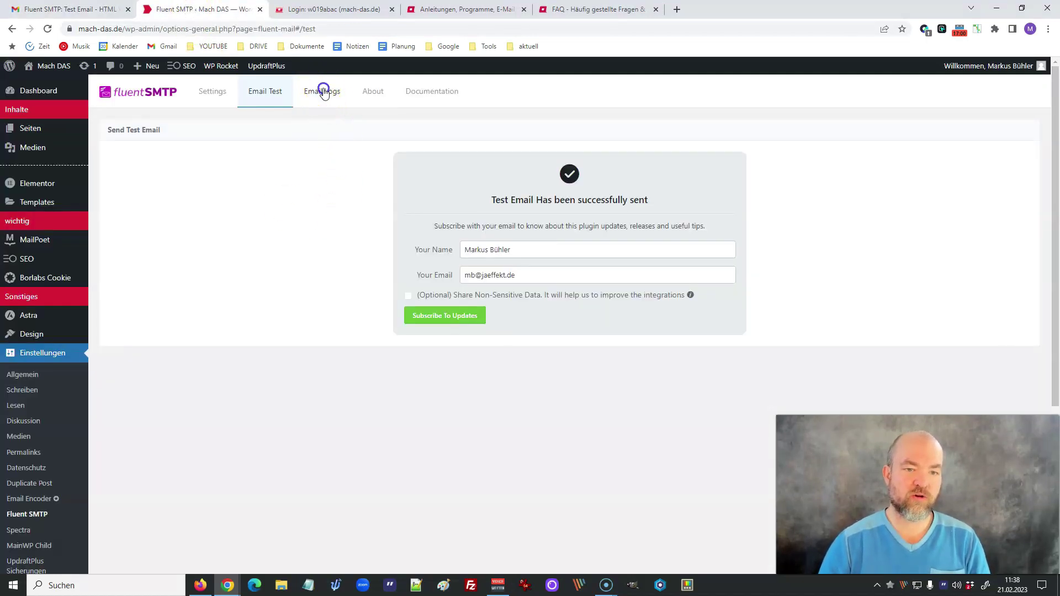
# - Review the Email Logs showing both HTML test emails marked sent on 21 Feb 2023
pyautogui.click(323, 92)
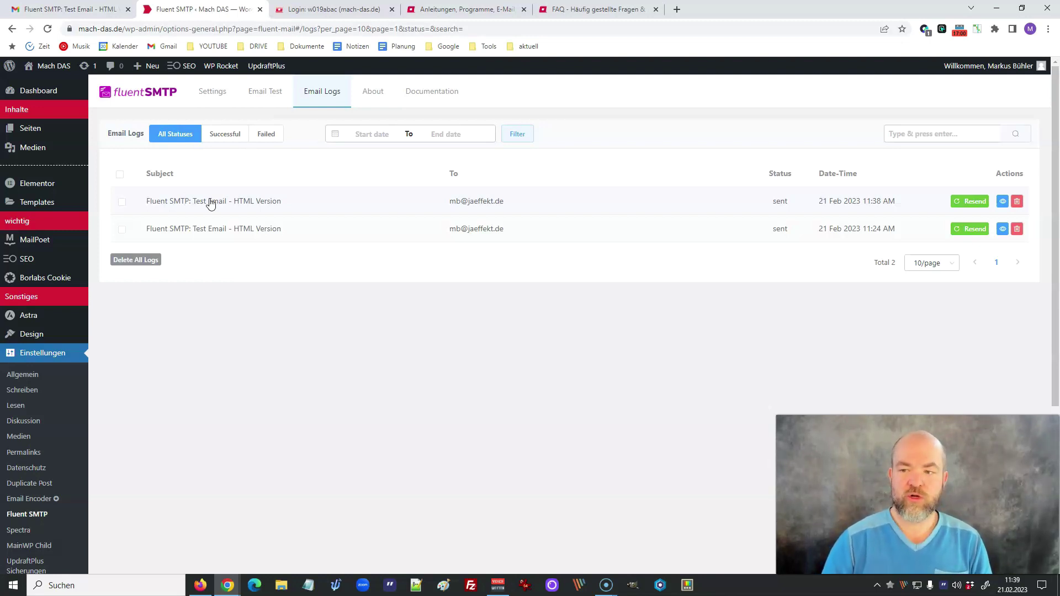
pyautogui.click(238, 202)
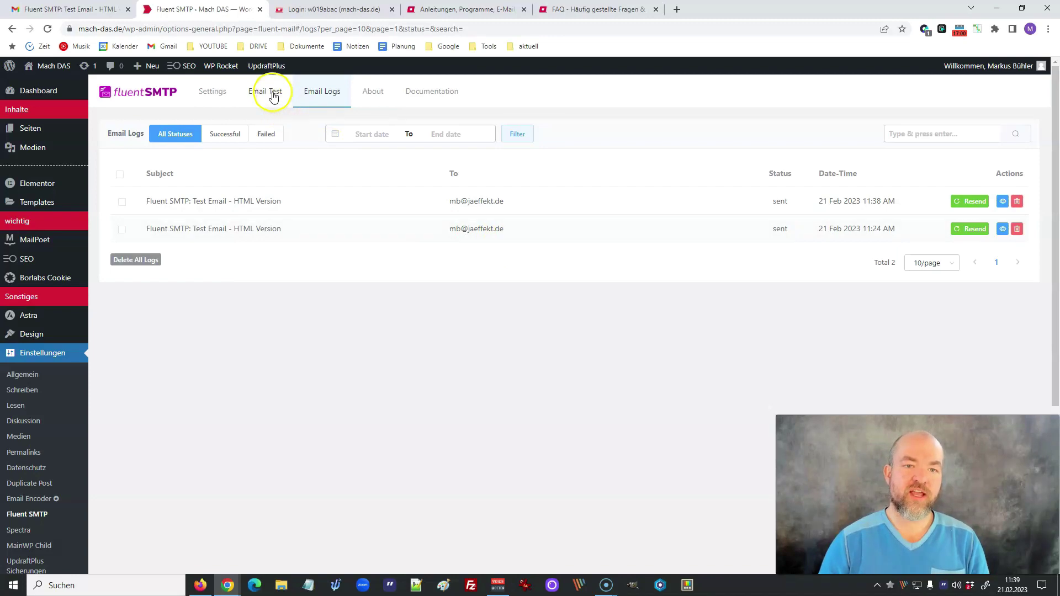
pyautogui.click(349, 9)
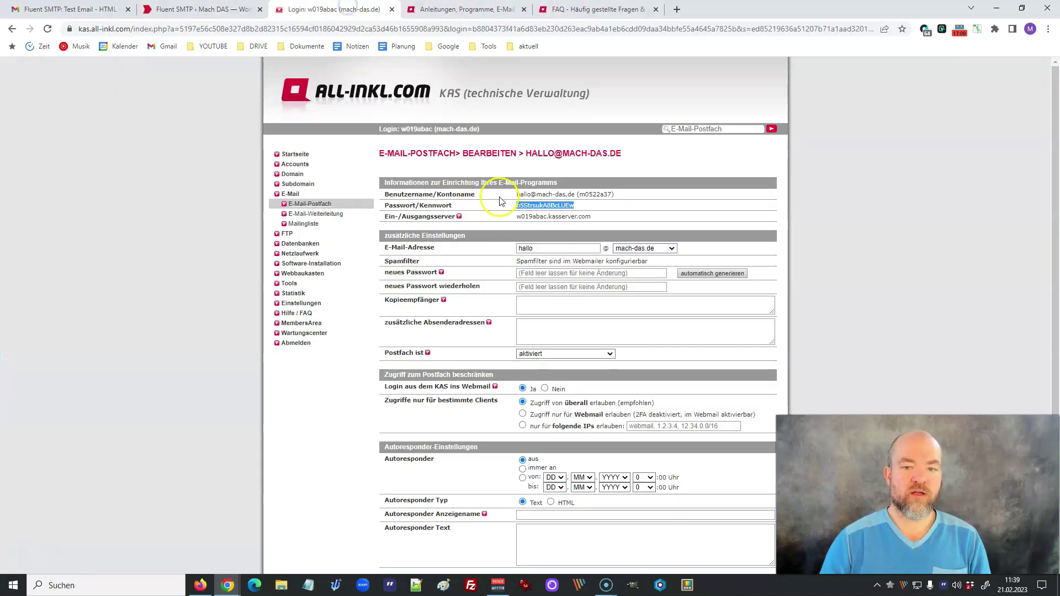
pyautogui.click(522, 205)
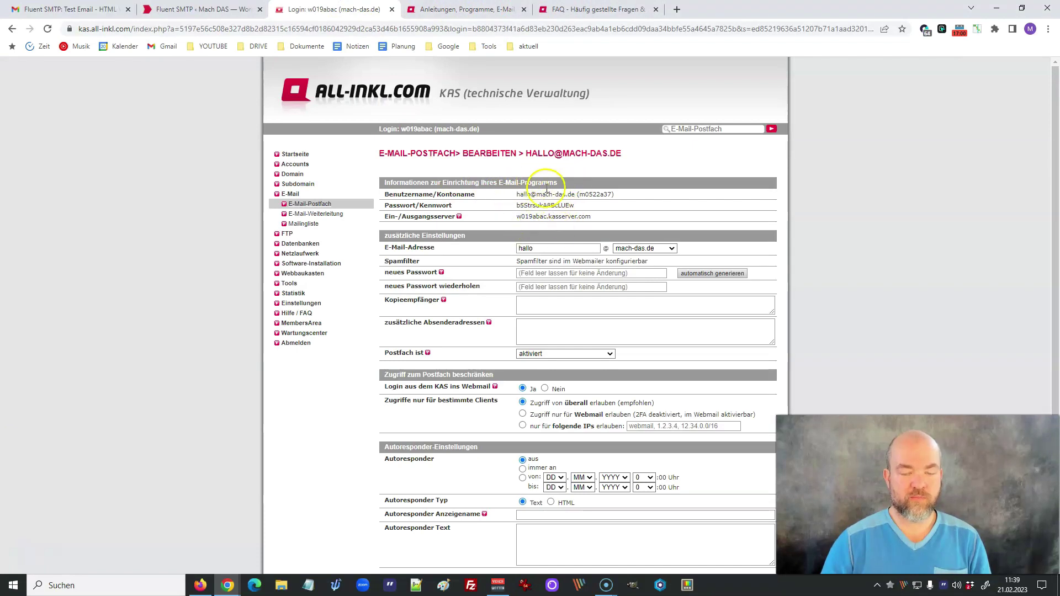
pyautogui.click(161, 7)
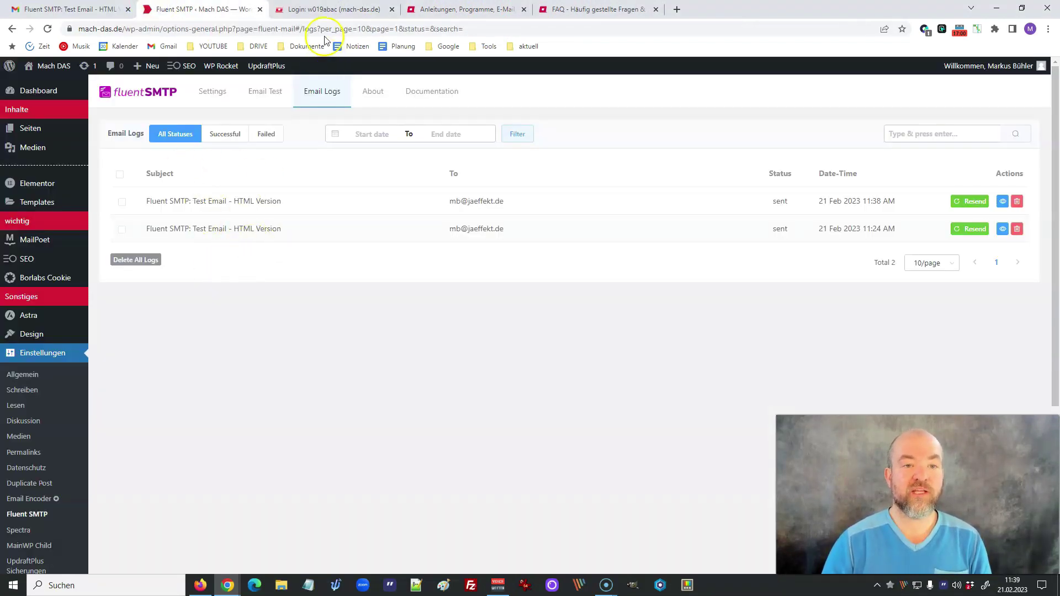
pyautogui.click(338, 11)
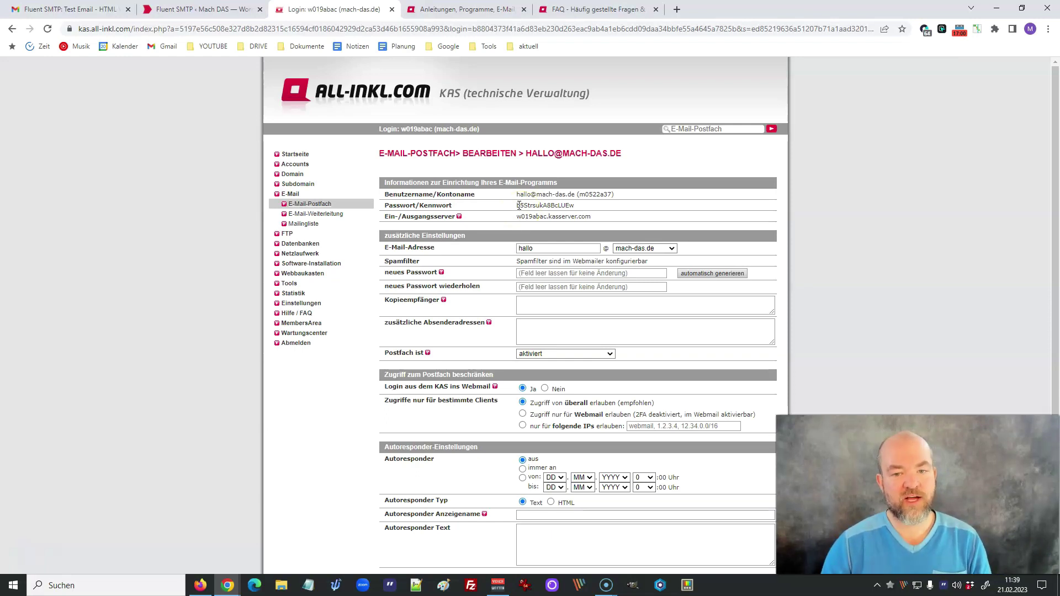
pyautogui.click(210, 10)
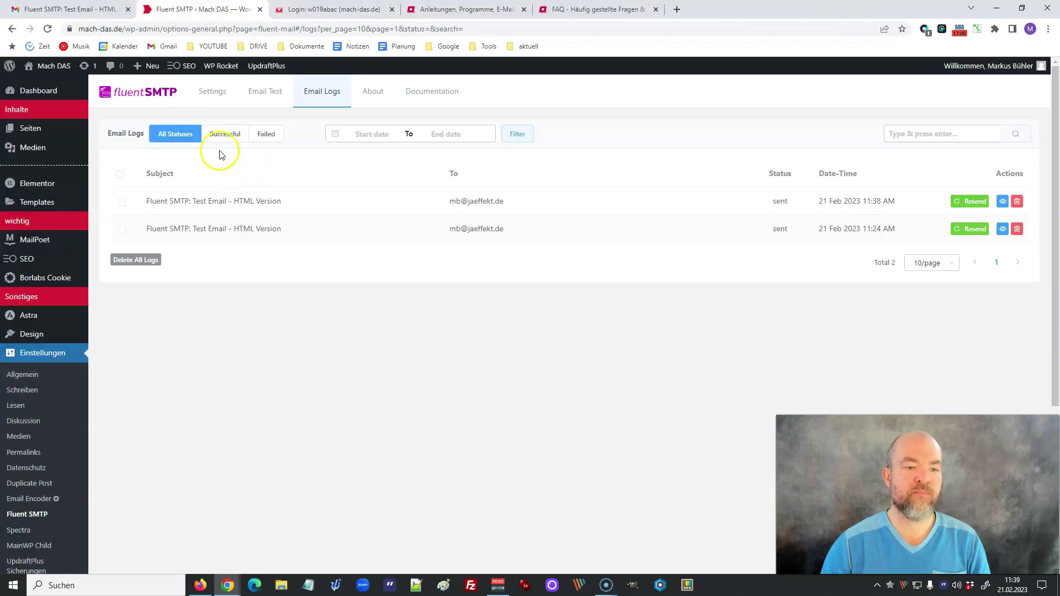